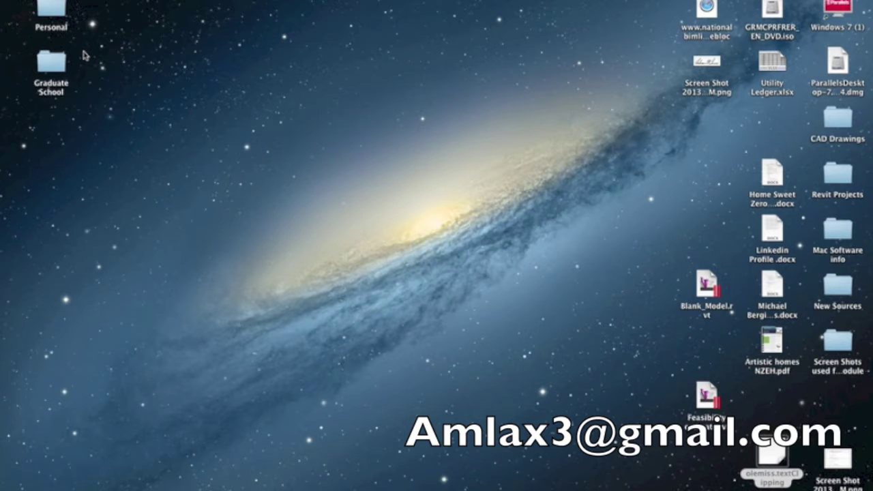
Step: Load students.autodesk.com in Safari and open the Education Community registration form
{"action": "mouse_move", "coordinate": [311, 489]}
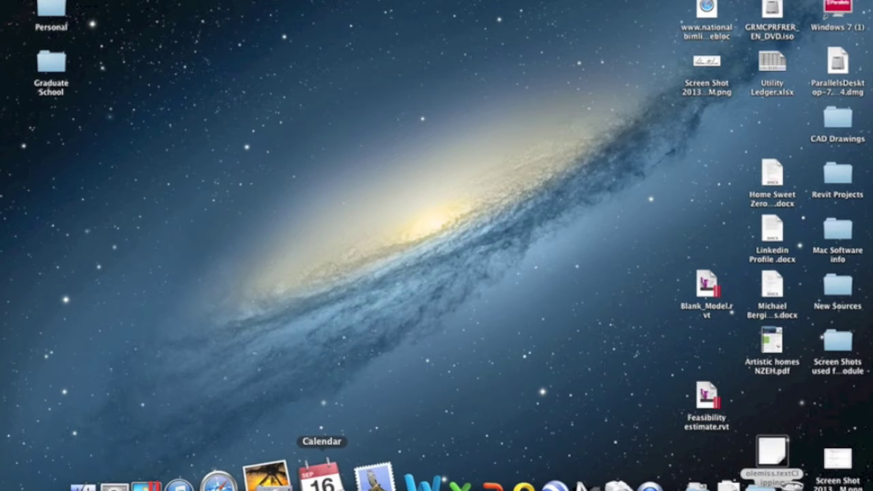
{"action": "left_click", "coordinate": [243, 479]}
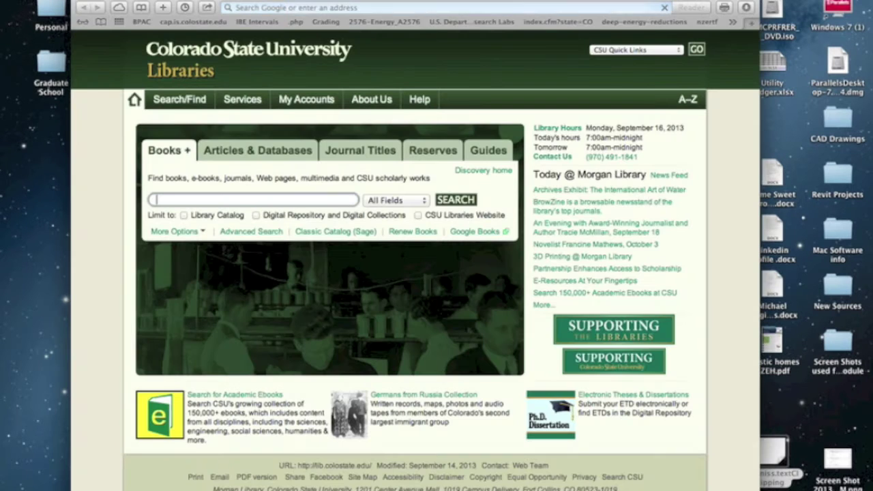
{"action": "left_click", "coordinate": [324, 7]}
{"action": "type", "text": "students.autodesk.com"}
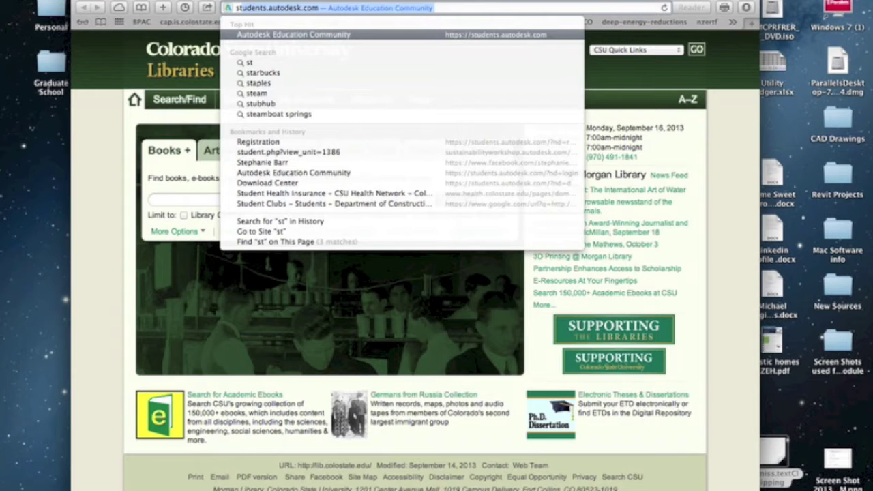
{"action": "key", "text": "Return"}
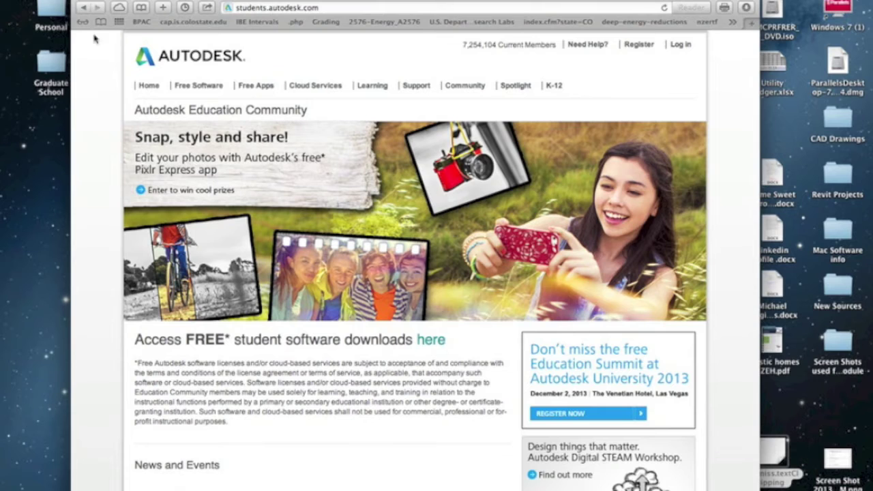
{"action": "left_click", "coordinate": [69, 46]}
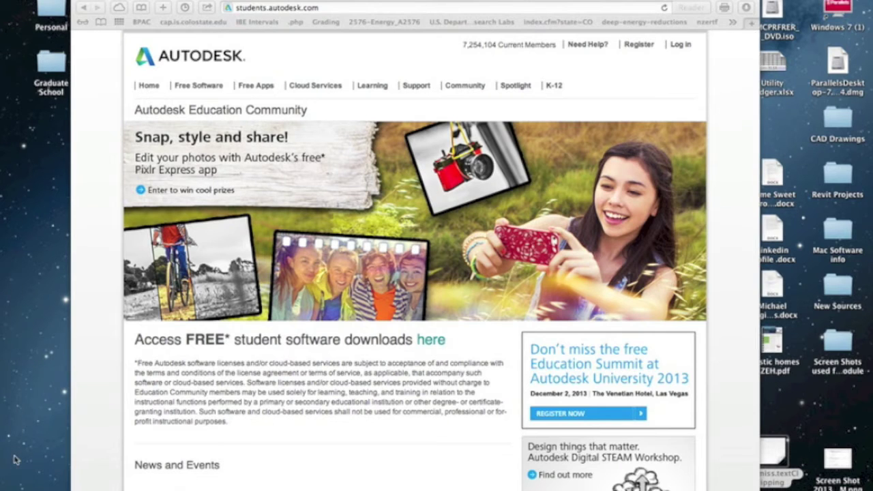
{"action": "left_click", "coordinate": [638, 45]}
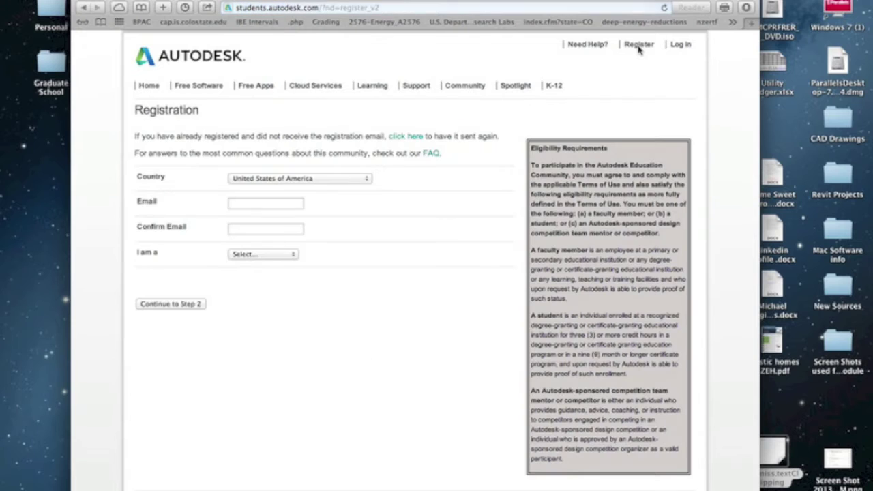
Step: Enter the student's email address in both the Email and Confirm Email fields
{"action": "left_click", "coordinate": [287, 204]}
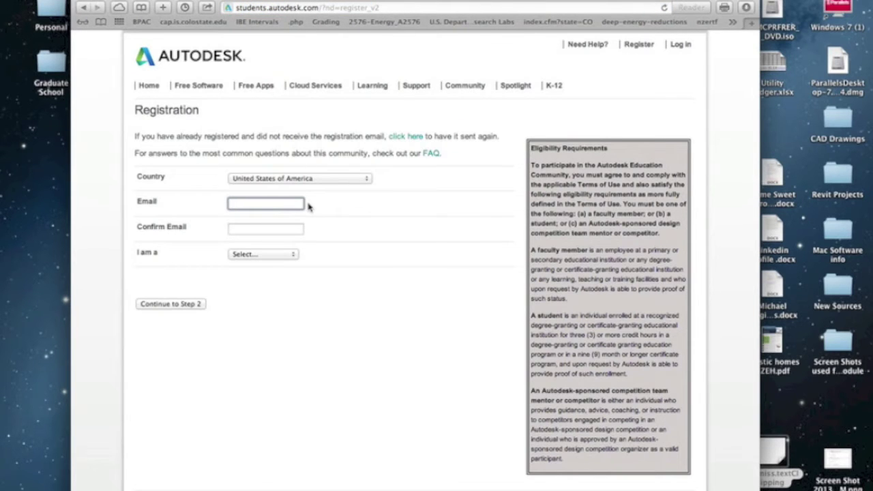
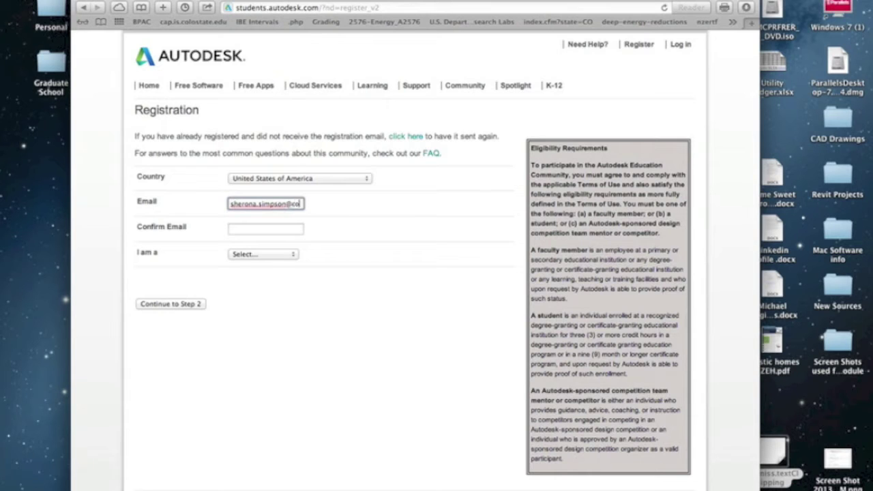
{"action": "left_click", "coordinate": [274, 228]}
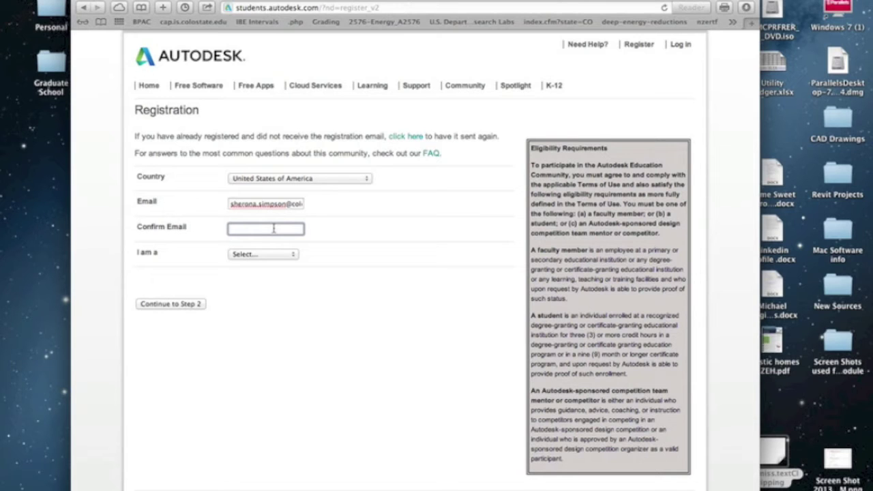
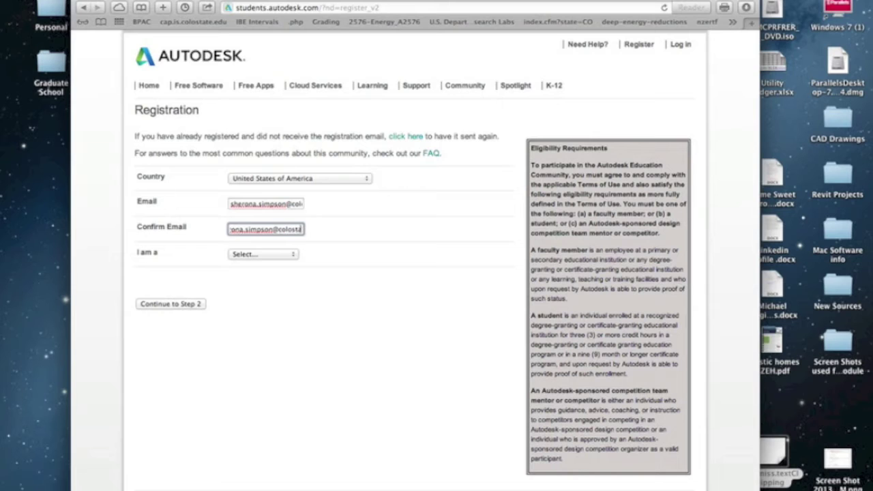
Step: Choose Student as the role and continue to registration Step 2
{"action": "left_click", "coordinate": [248, 255]}
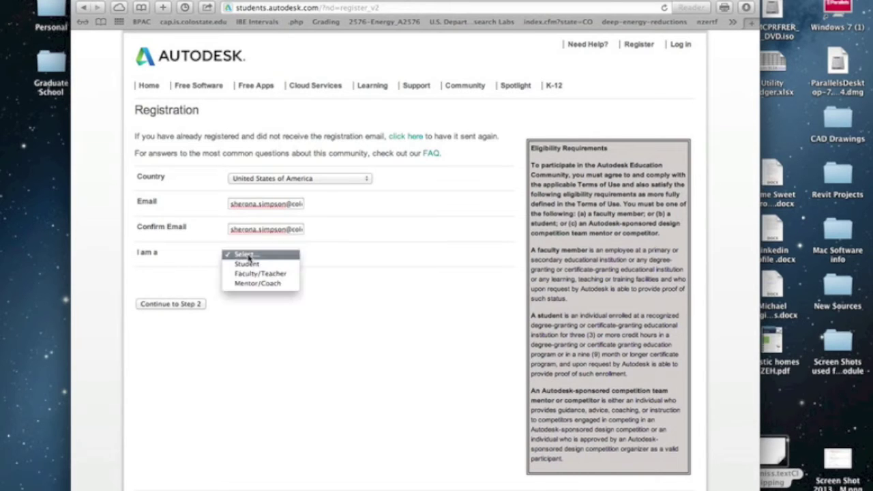
{"action": "left_click", "coordinate": [257, 264]}
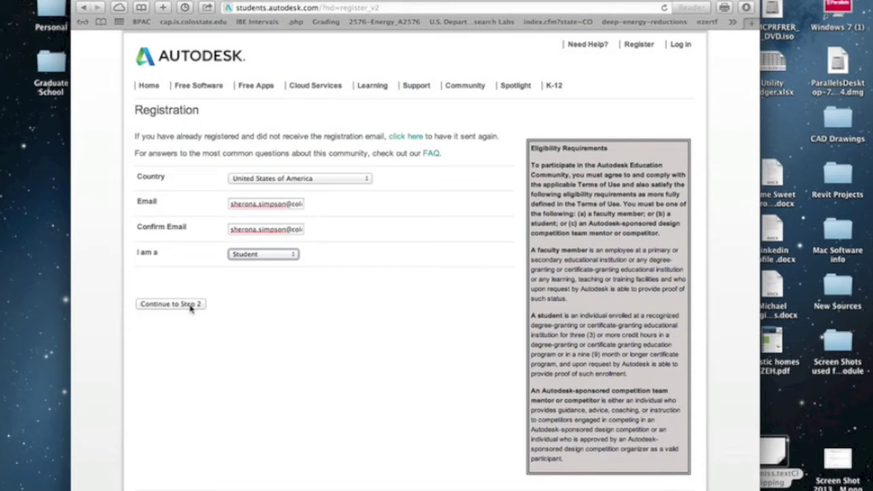
{"action": "left_click", "coordinate": [191, 308]}
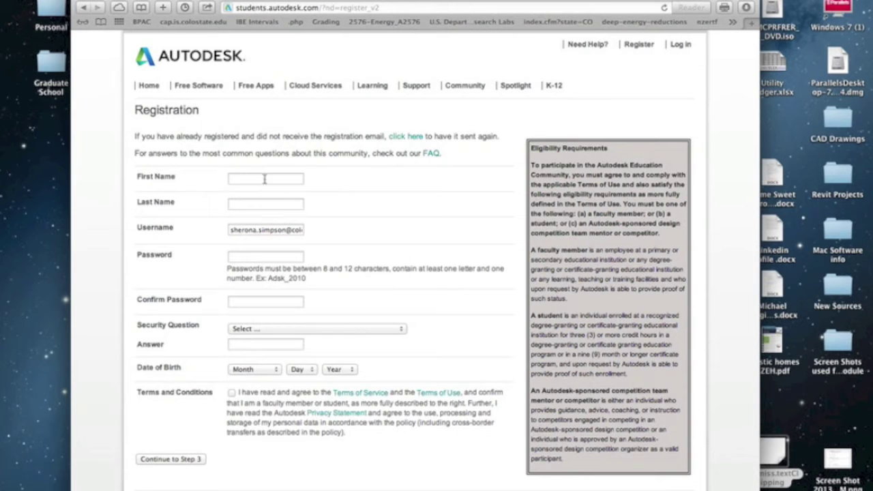
Step: Fill in the user's first name and last name
{"action": "left_click", "coordinate": [263, 178]}
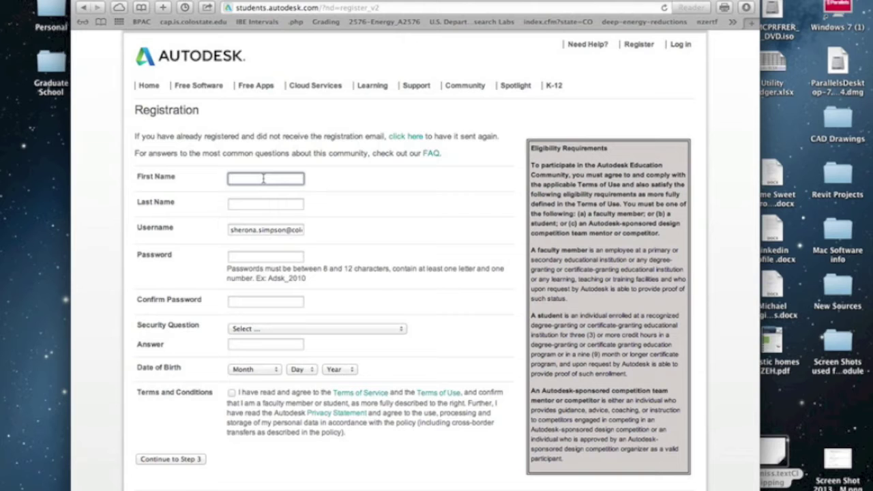
{"action": "left_click", "coordinate": [265, 204]}
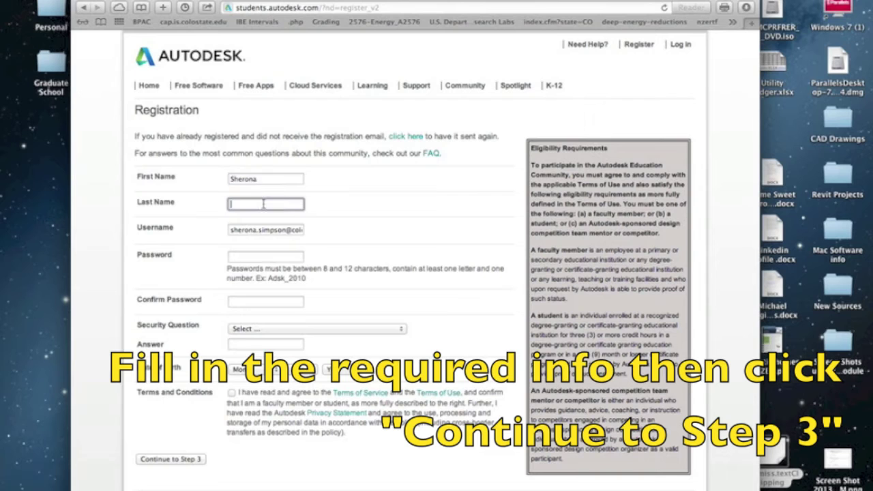
Step: Enter the account password in both password fields, then open the security question list
{"action": "left_click", "coordinate": [238, 259]}
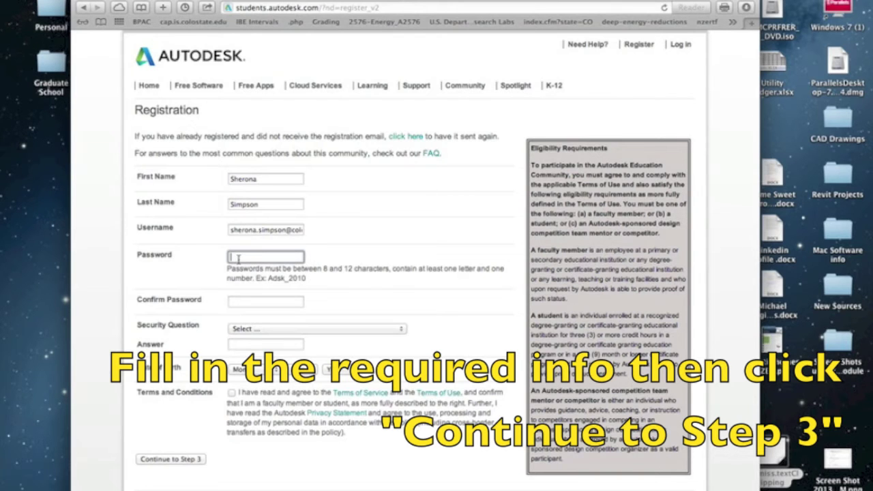
{"action": "type", "text": "••••••••"}
{"action": "left_click", "coordinate": [241, 301]}
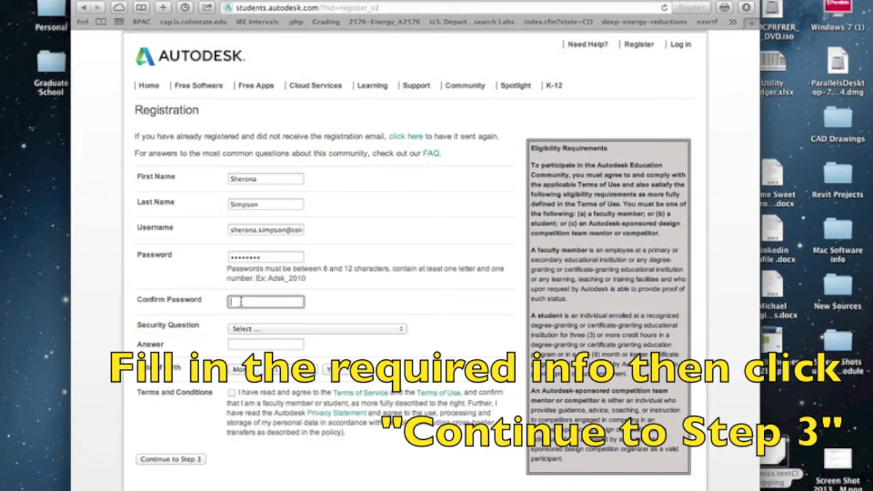
{"action": "type", "text": "••••••••"}
{"action": "left_click", "coordinate": [259, 329]}
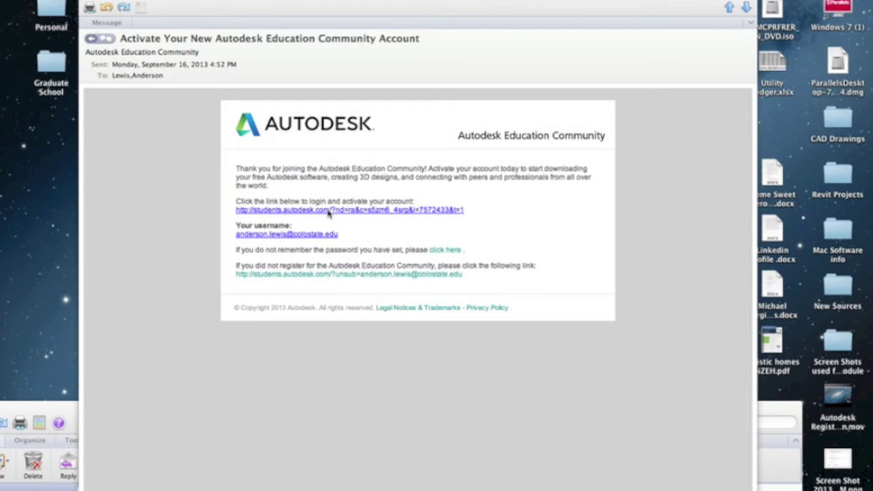
Step: Follow the account activation link in the Outlook activation email
{"action": "left_click", "coordinate": [328, 212]}
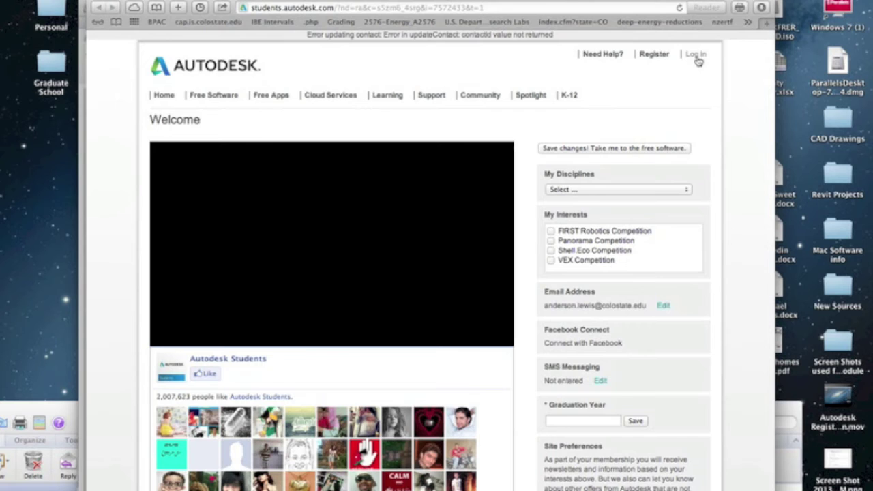
Step: Sign in with the Autodesk ID and password, declining Safari's offer to save the password
{"action": "left_click", "coordinate": [696, 55]}
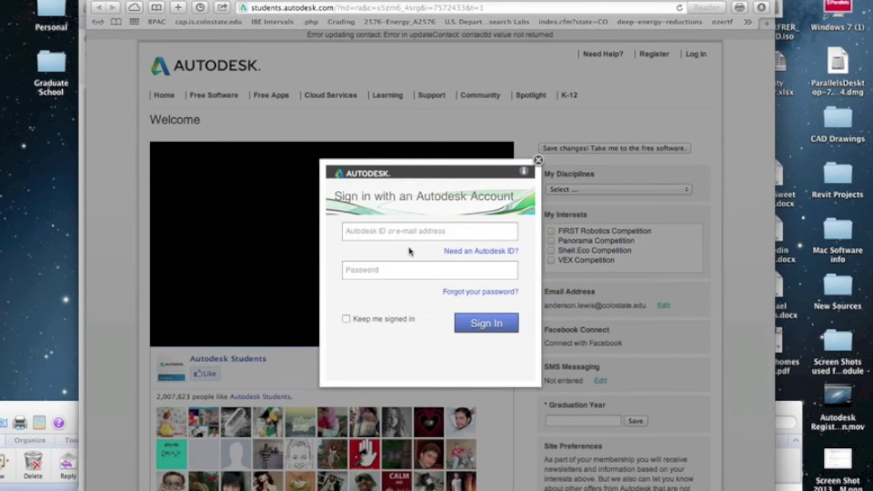
{"action": "left_click", "coordinate": [416, 232]}
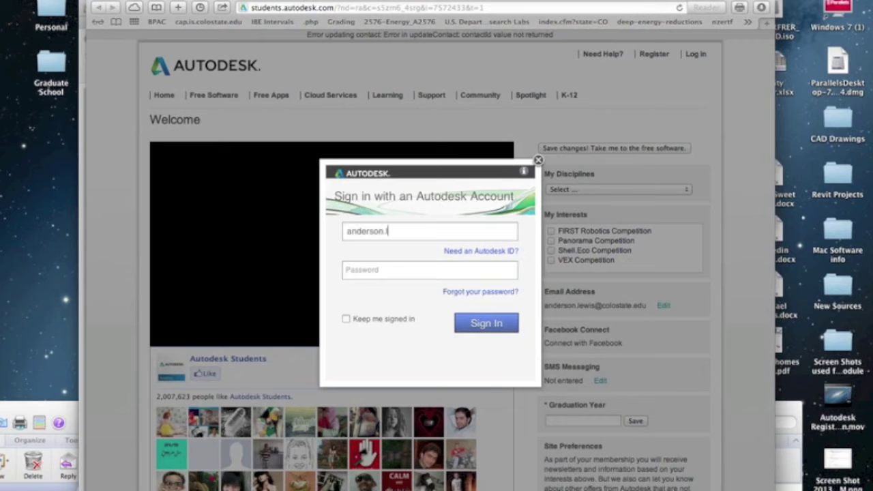
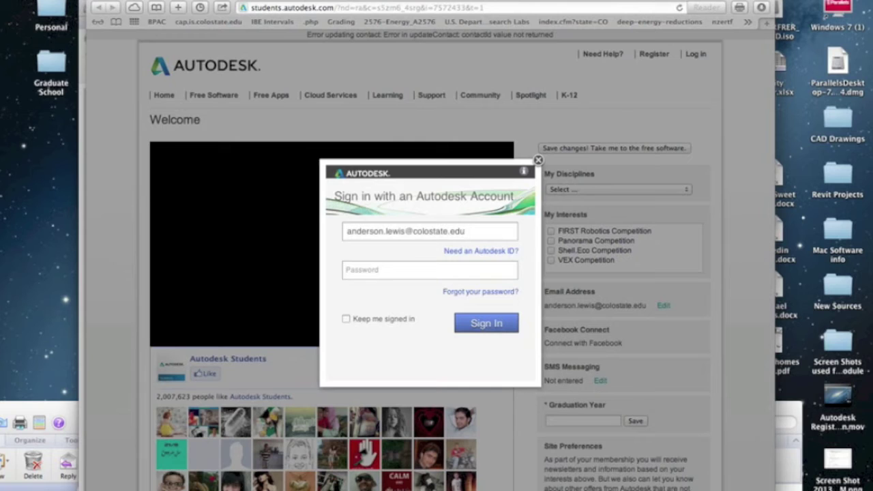
{"action": "left_click", "coordinate": [408, 270]}
{"action": "type", "text": "••••••••"}
{"action": "key", "text": "Return"}
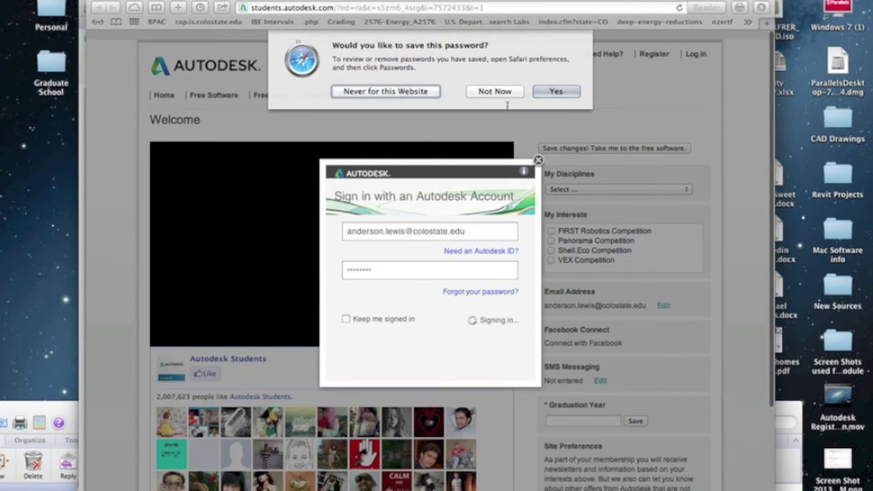
{"action": "left_click", "coordinate": [507, 94]}
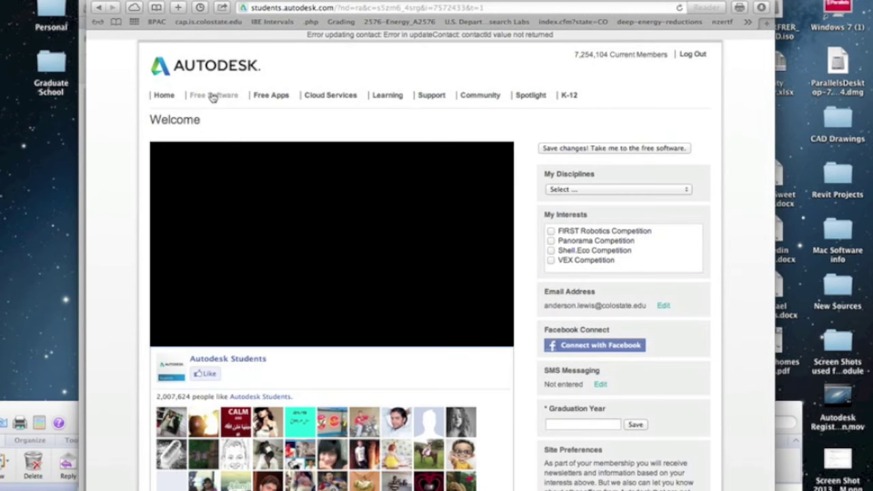
{"action": "scroll", "coordinate": [211, 96], "scroll_direction": "down", "scroll_amount": 4}
{"action": "scroll", "coordinate": [212, 95], "scroll_direction": "up", "scroll_amount": 3}
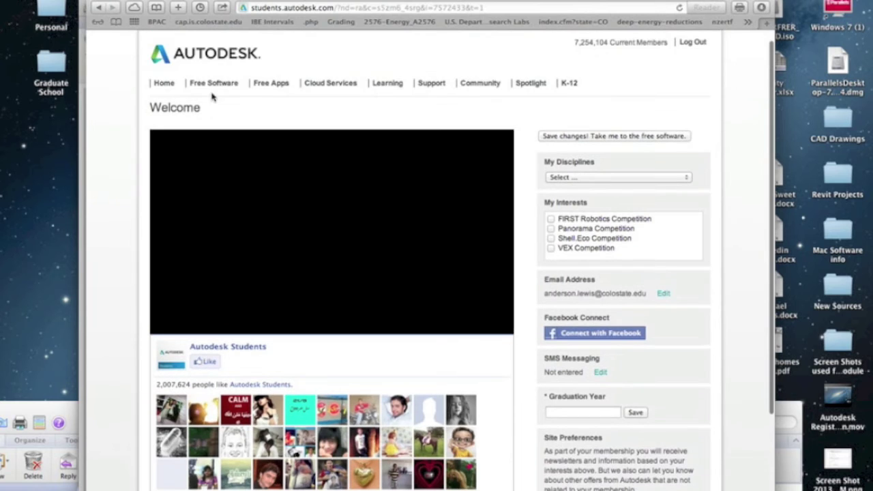
{"action": "left_click", "coordinate": [212, 87]}
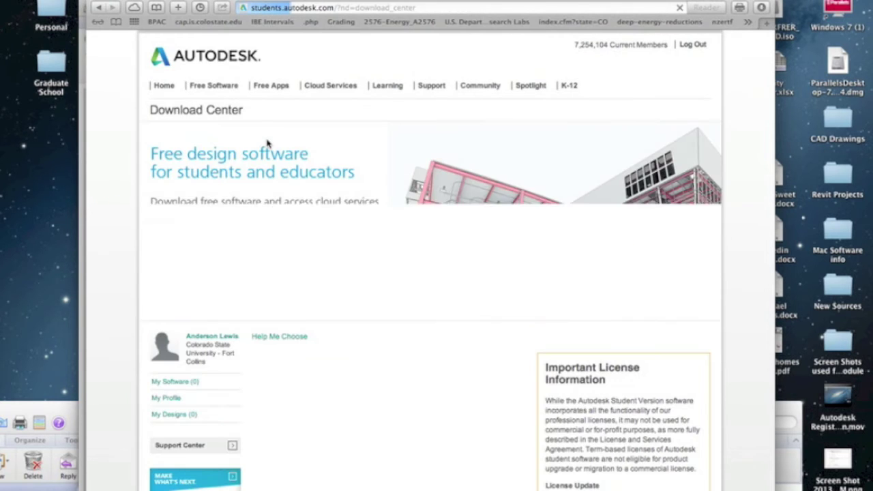
{"action": "scroll", "coordinate": [286, 283], "scroll_direction": "down", "scroll_amount": 7}
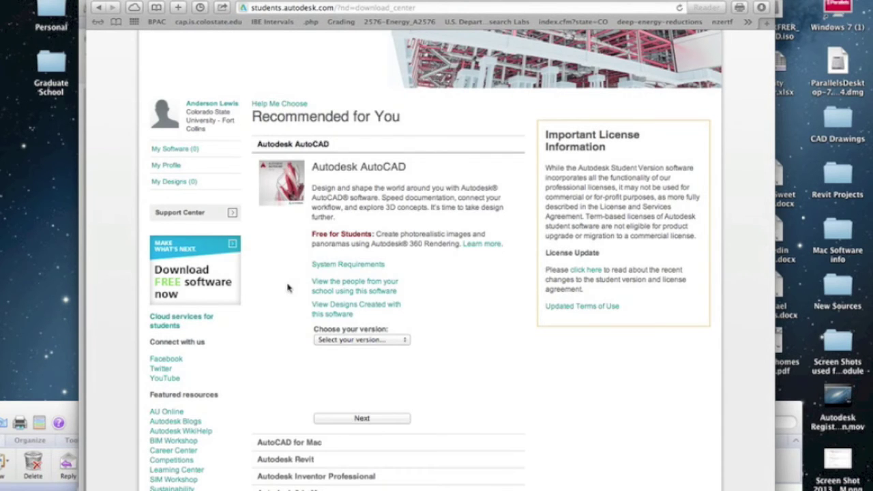
{"action": "scroll", "coordinate": [287, 288], "scroll_direction": "down", "scroll_amount": 4}
{"action": "scroll", "coordinate": [295, 308], "scroll_direction": "down", "scroll_amount": 8}
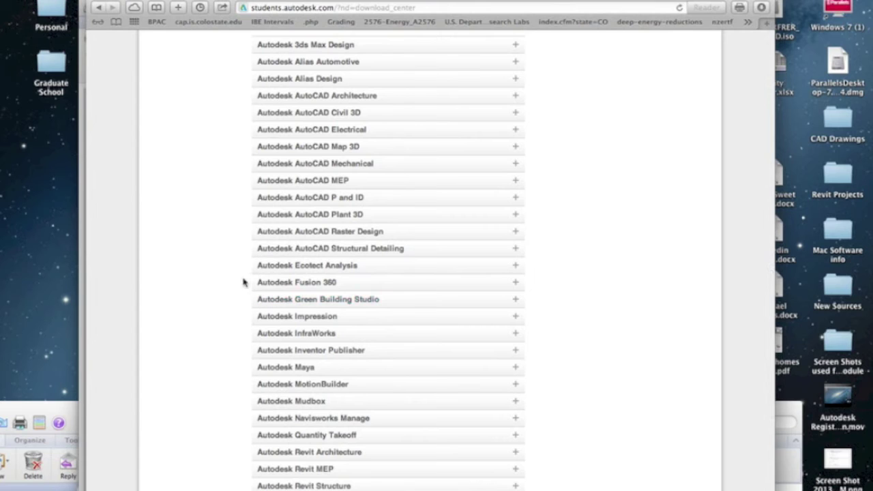
{"action": "scroll", "coordinate": [235, 282], "scroll_direction": "up", "scroll_amount": 5}
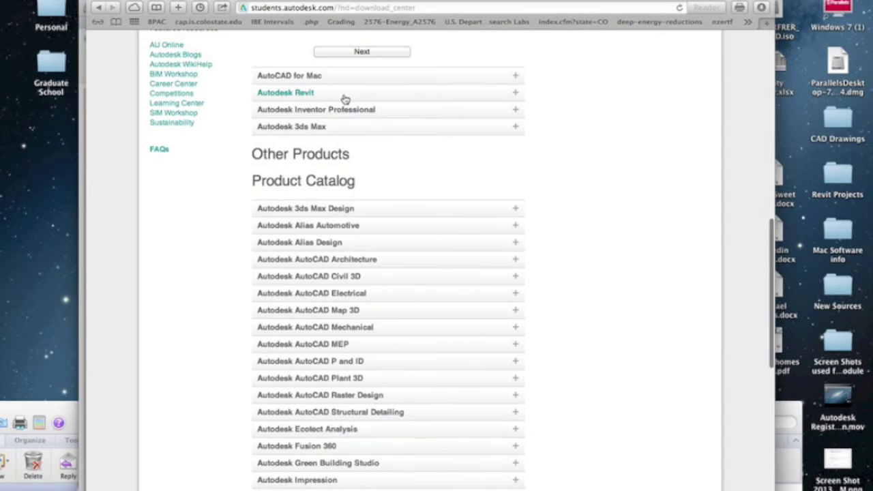
{"action": "left_click", "coordinate": [345, 98]}
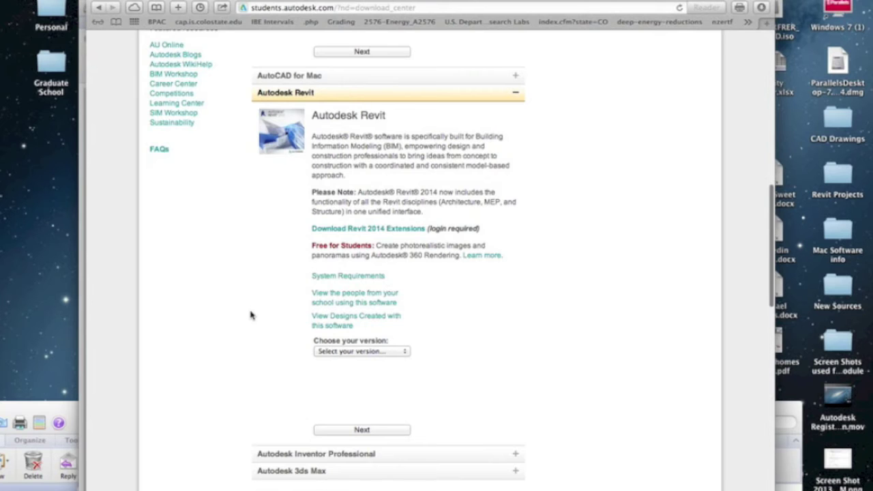
{"action": "scroll", "coordinate": [251, 312], "scroll_direction": "down", "scroll_amount": 10}
{"action": "scroll", "coordinate": [251, 314], "scroll_direction": "down", "scroll_amount": 12}
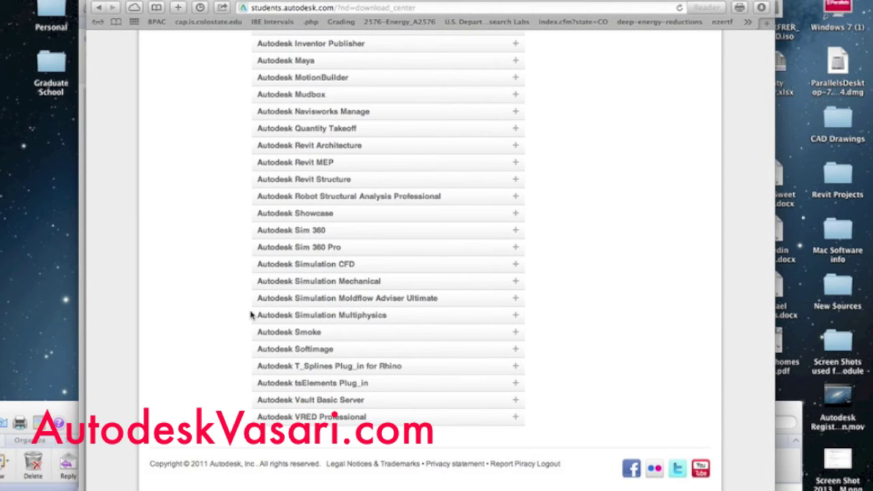
{"action": "scroll", "coordinate": [251, 314], "scroll_direction": "up", "scroll_amount": 13}
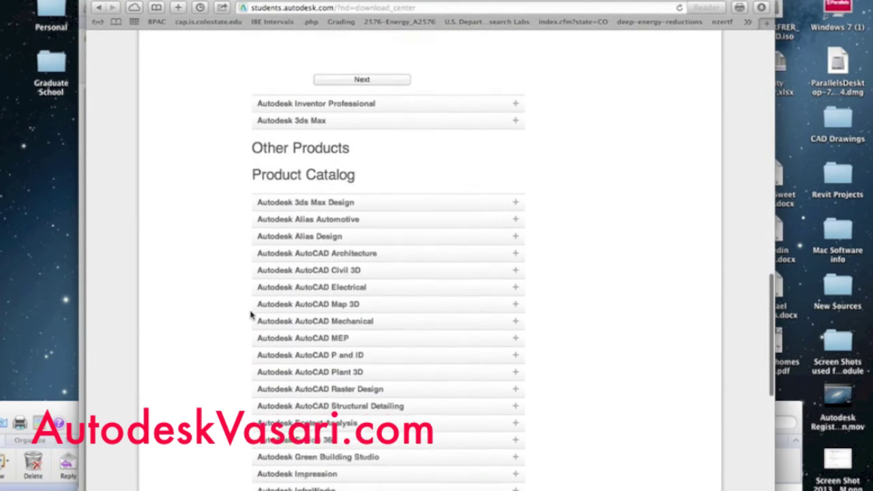
{"action": "scroll", "coordinate": [251, 315], "scroll_direction": "up", "scroll_amount": 9}
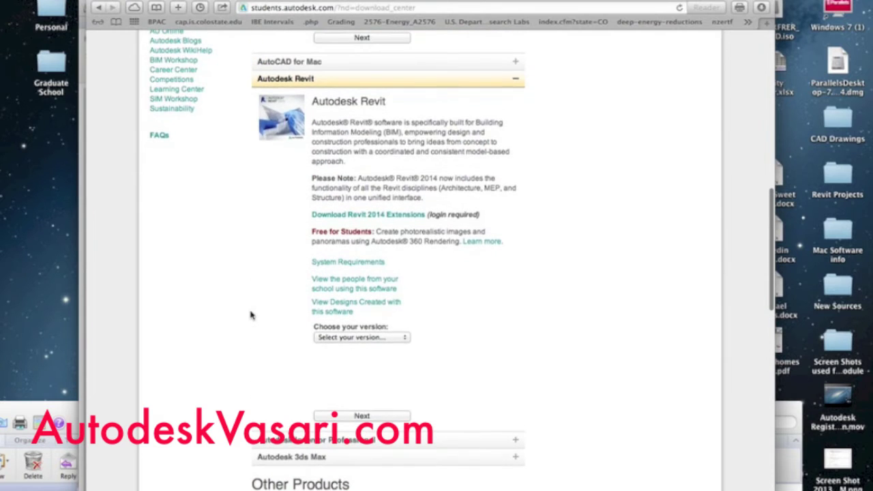
{"action": "scroll", "coordinate": [250, 314], "scroll_direction": "up", "scroll_amount": 1}
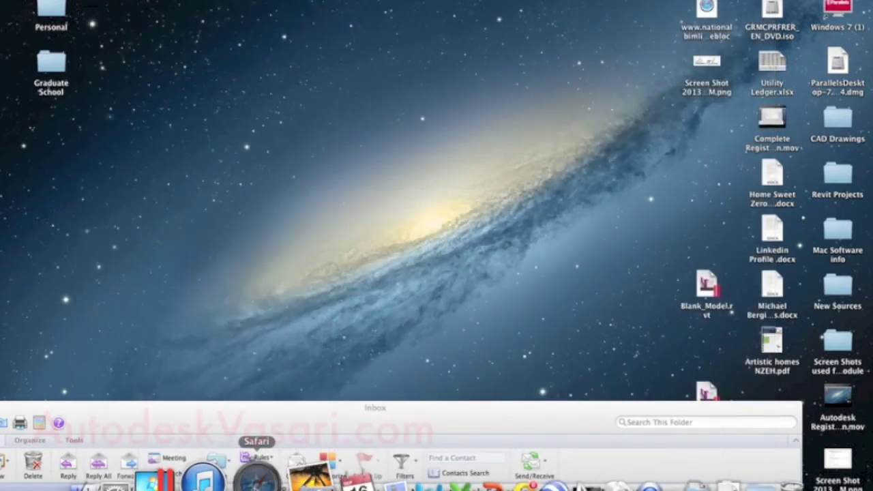
Step: Open a new Safari window and load students.autodesk.com via the 'stud' address suggestion
{"action": "left_click", "coordinate": [256, 474]}
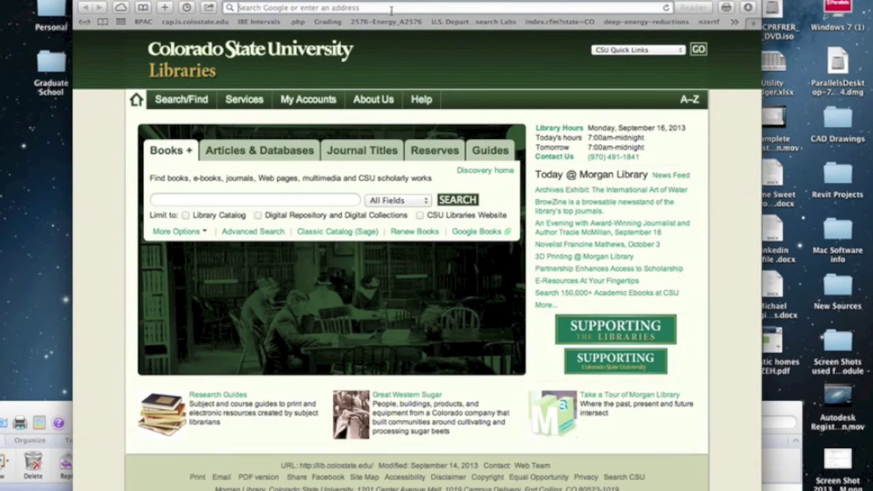
{"action": "type", "text": "students.autodesk.com"}
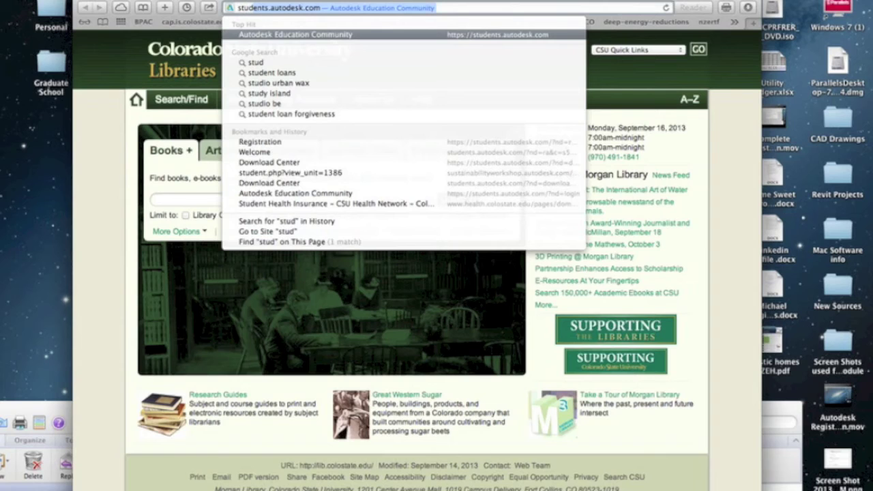
{"action": "key", "text": "Return"}
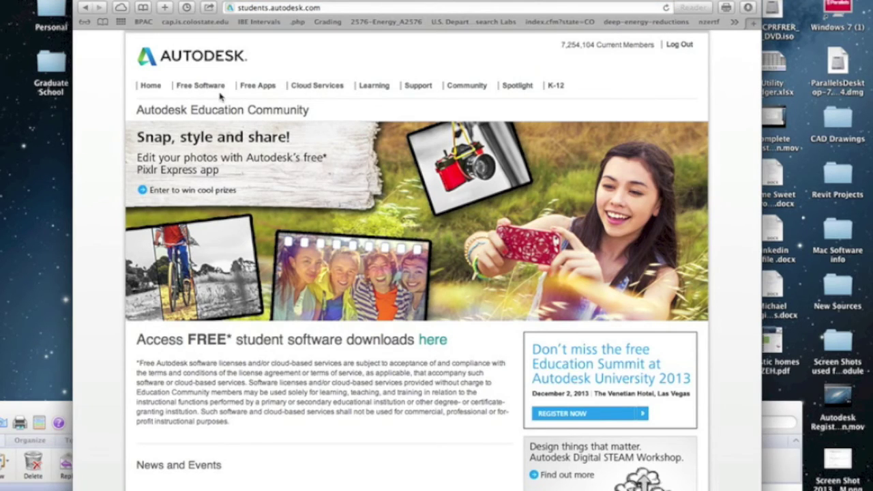
Step: In the Free Software Download Center, expand the Autodesk Green Building Studio entry
{"action": "left_click", "coordinate": [205, 87]}
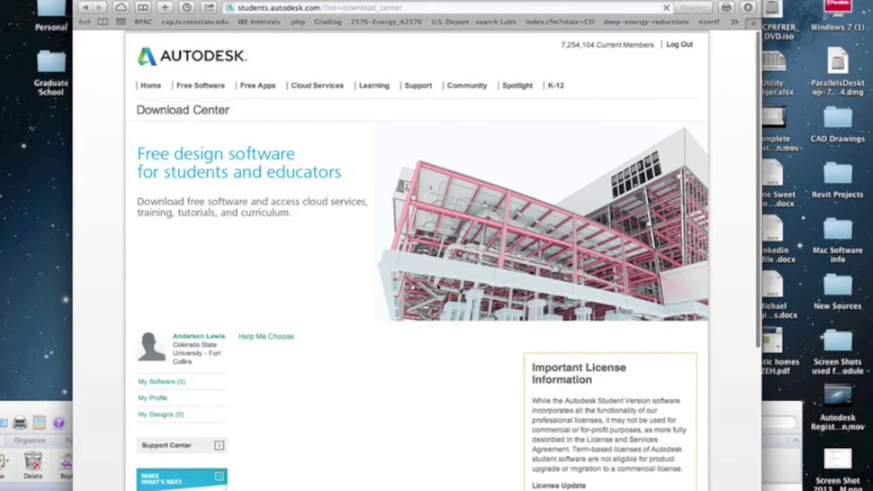
{"action": "scroll", "coordinate": [437, 287], "scroll_direction": "down", "scroll_amount": 5}
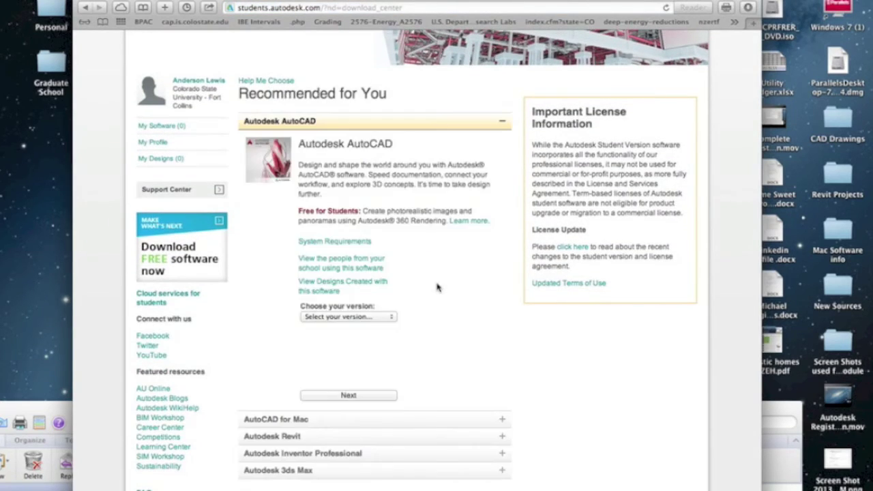
{"action": "scroll", "coordinate": [437, 287], "scroll_direction": "down", "scroll_amount": 10}
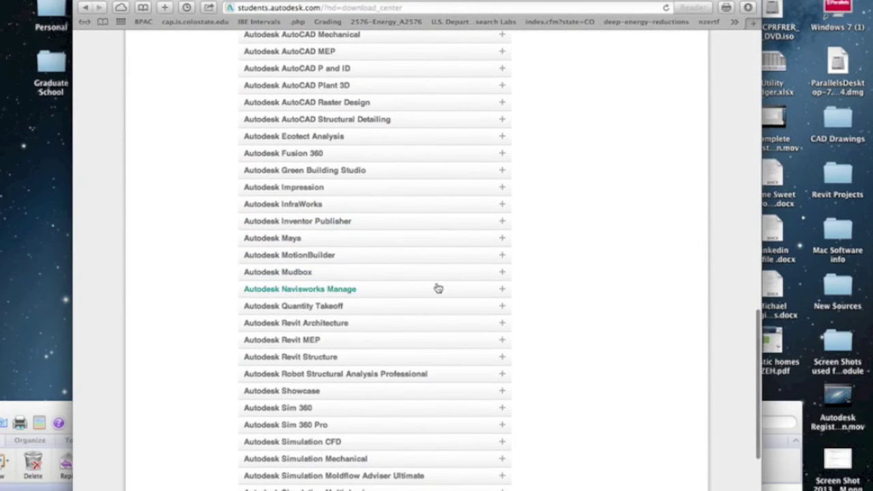
{"action": "left_click", "coordinate": [308, 170]}
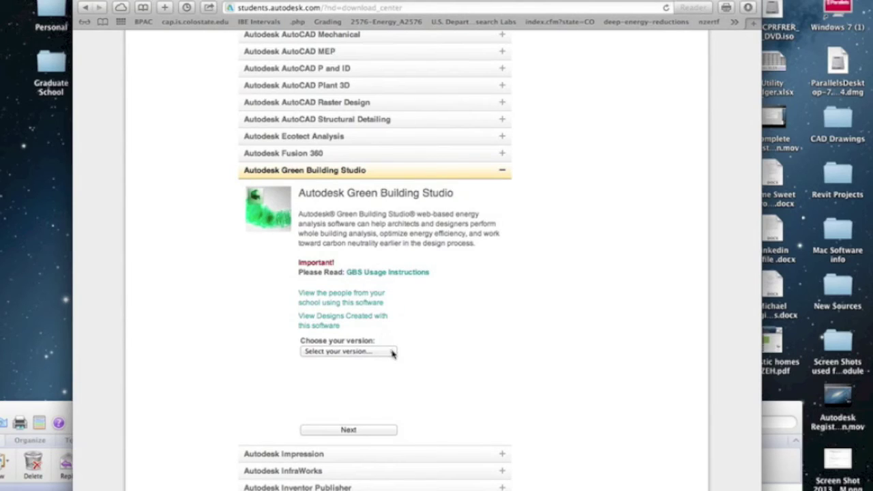
Step: Choose version 2011, English and cloud for Green Building Studio and submit
{"action": "left_click", "coordinate": [392, 353]}
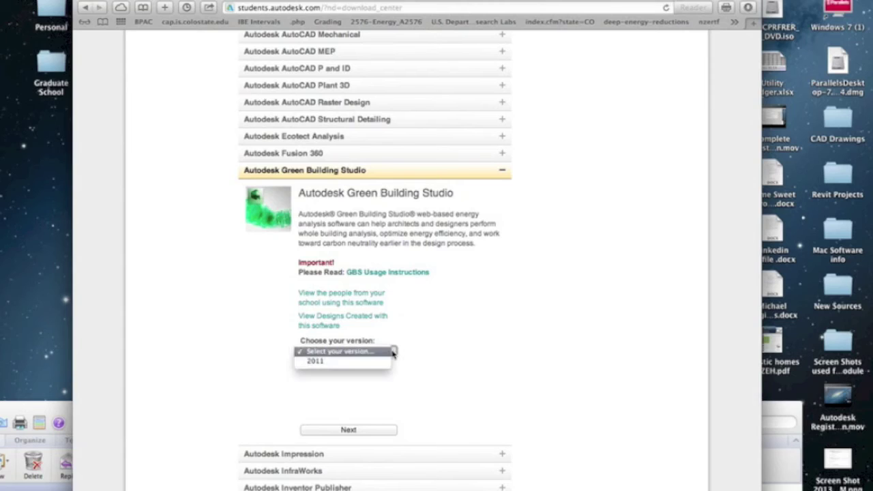
{"action": "left_click", "coordinate": [357, 362]}
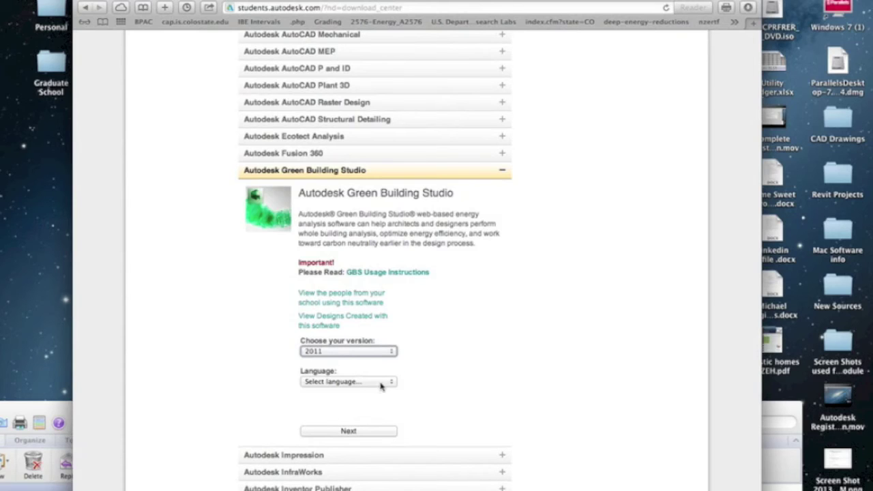
{"action": "left_click", "coordinate": [380, 385]}
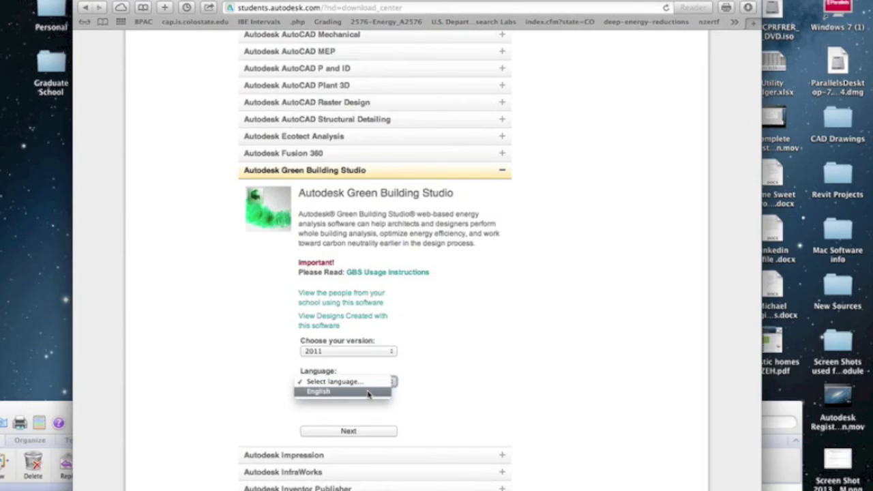
{"action": "left_click", "coordinate": [368, 394]}
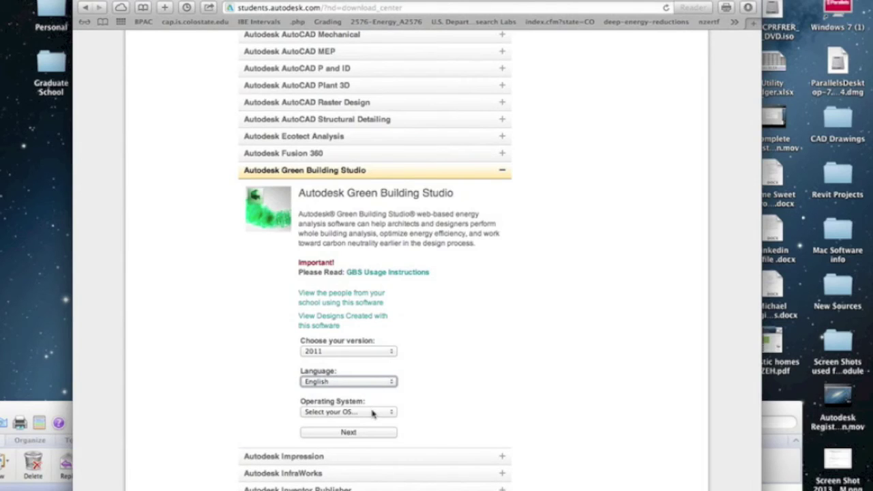
{"action": "left_click", "coordinate": [372, 413]}
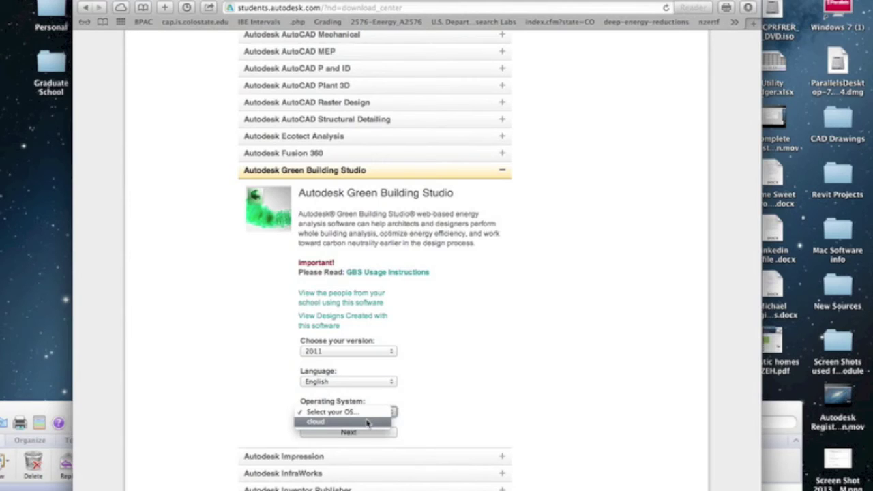
{"action": "left_click", "coordinate": [367, 422]}
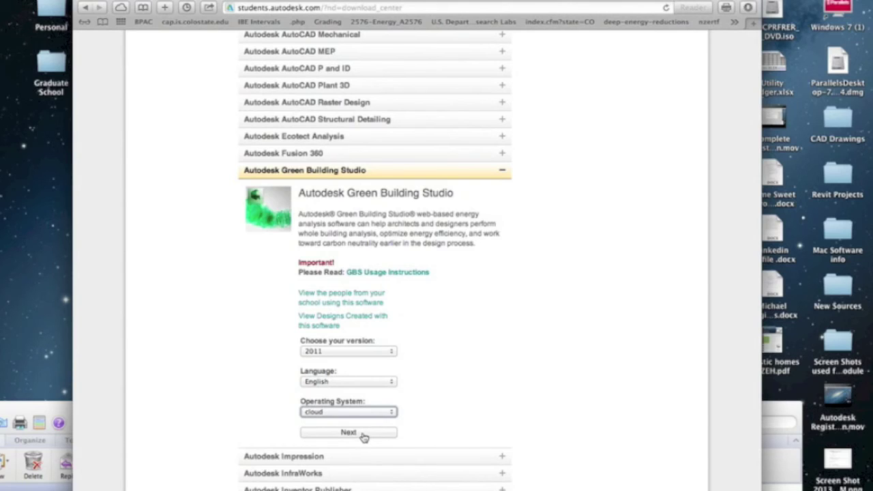
{"action": "left_click", "coordinate": [363, 435]}
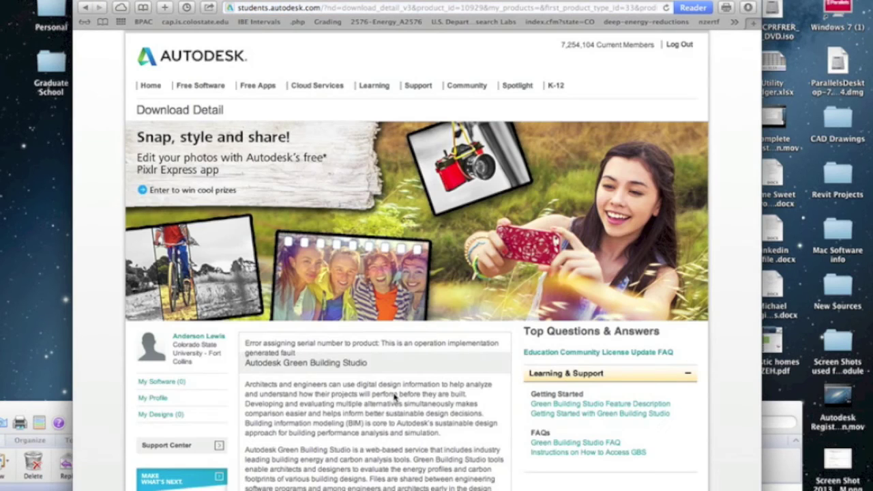
Step: From the Download Detail page, choose 'Access Autodesk Green Building Studio' to reach the profile form
{"action": "scroll", "coordinate": [450, 317], "scroll_direction": "down", "scroll_amount": 5}
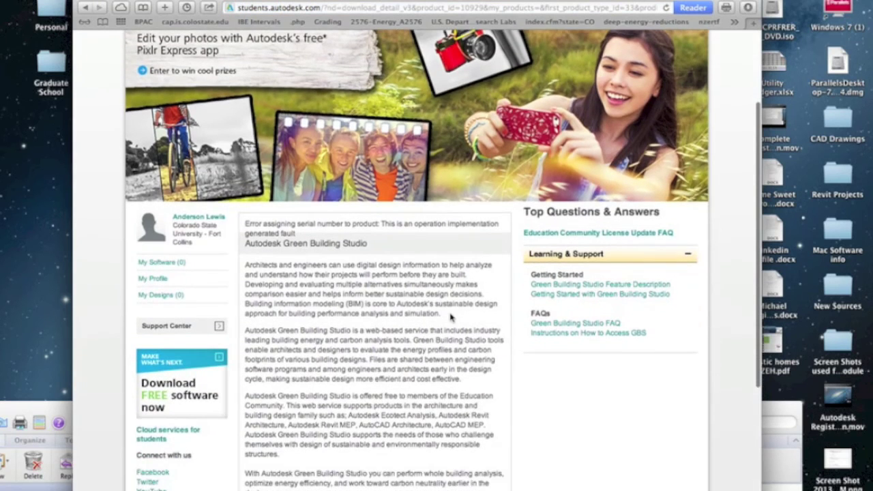
{"action": "scroll", "coordinate": [450, 317], "scroll_direction": "down", "scroll_amount": 2}
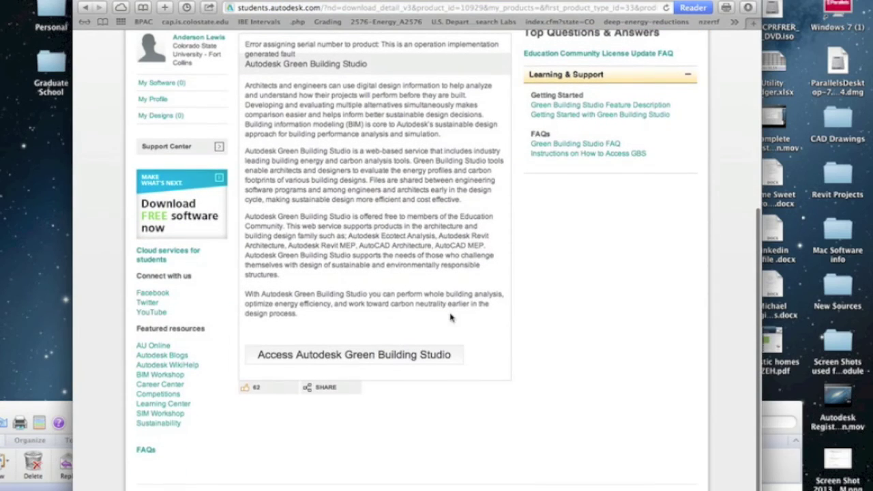
{"action": "left_click", "coordinate": [343, 360]}
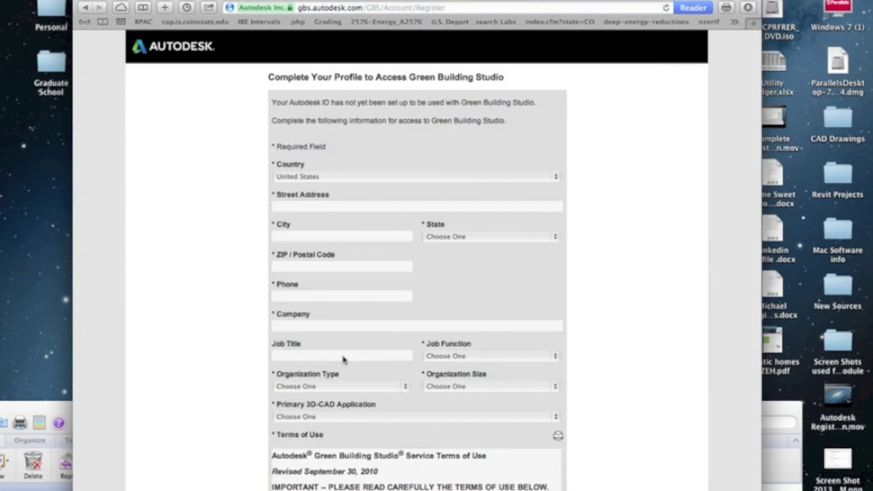
{"action": "scroll", "coordinate": [343, 360], "scroll_direction": "down", "scroll_amount": 10}
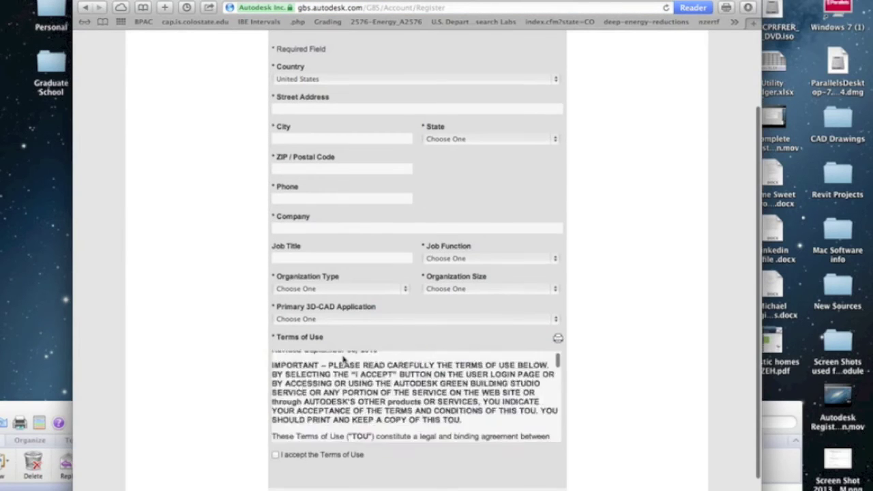
{"action": "scroll", "coordinate": [343, 360], "scroll_direction": "up", "scroll_amount": 10}
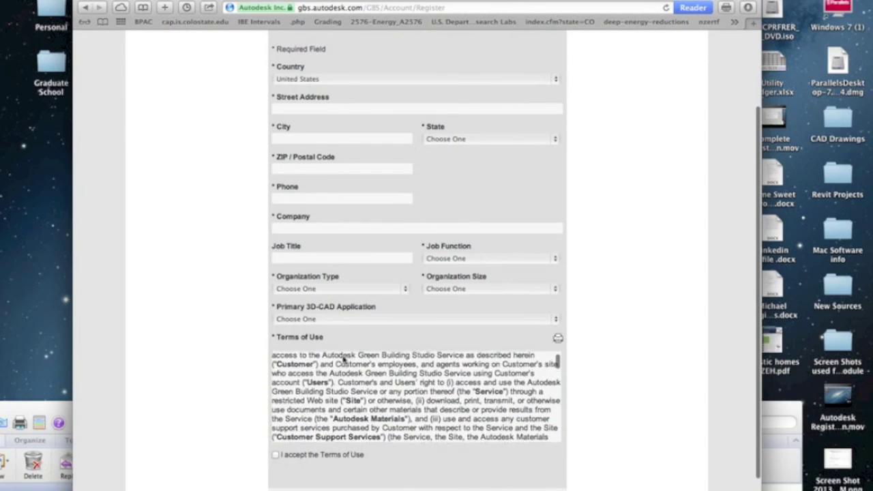
{"action": "scroll", "coordinate": [345, 291], "scroll_direction": "up", "scroll_amount": 5}
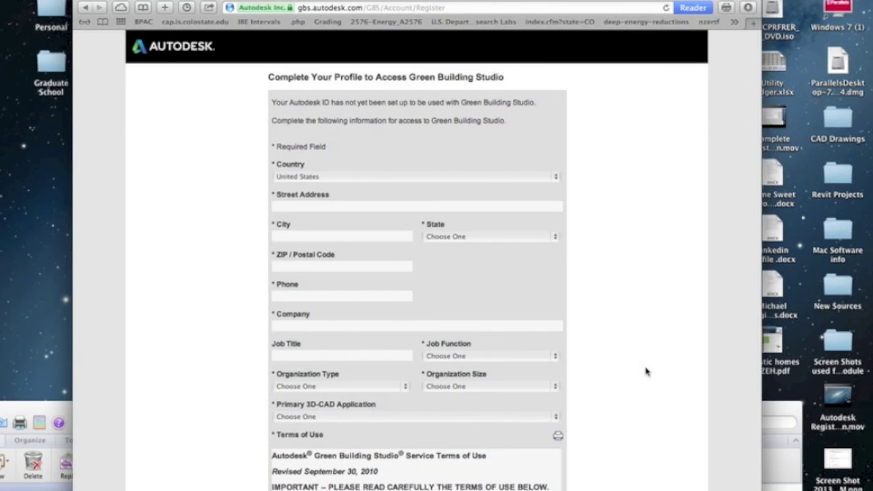
{"action": "scroll", "coordinate": [647, 371], "scroll_direction": "down", "scroll_amount": 5}
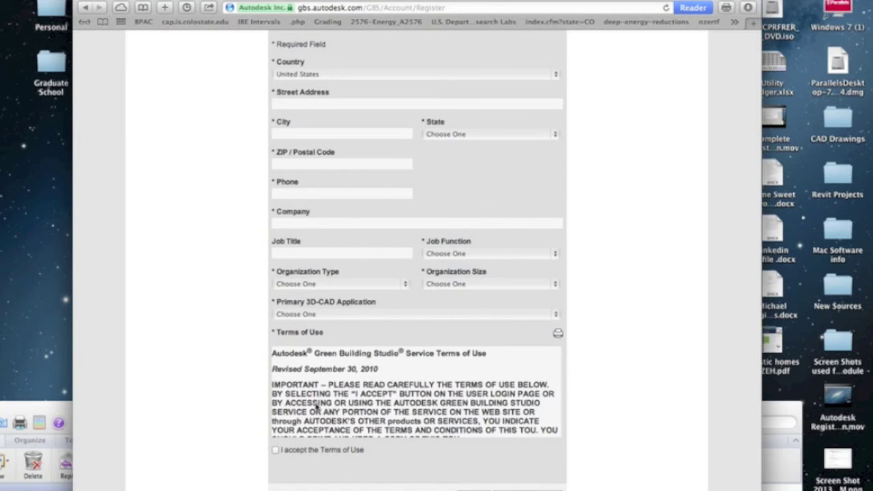
{"action": "scroll", "coordinate": [324, 402], "scroll_direction": "down", "scroll_amount": 4}
{"action": "scroll", "coordinate": [324, 402], "scroll_direction": "down", "scroll_amount": 6}
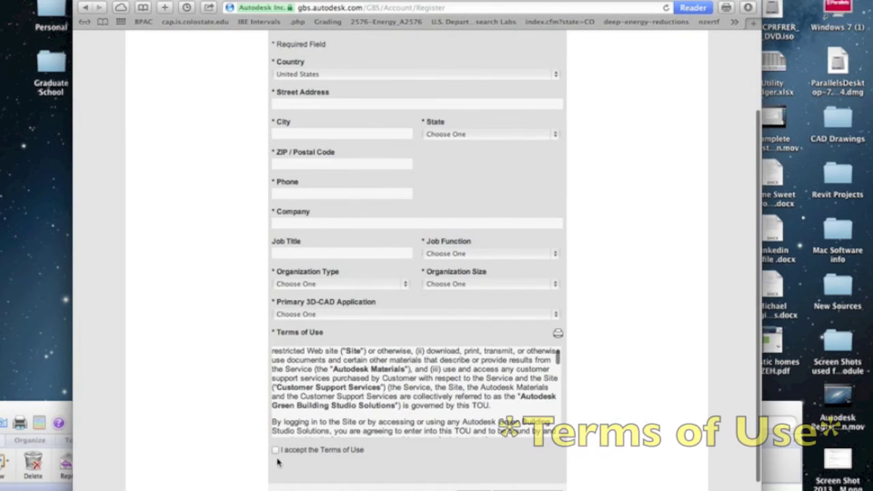
{"action": "scroll", "coordinate": [680, 263], "scroll_direction": "up", "scroll_amount": 3}
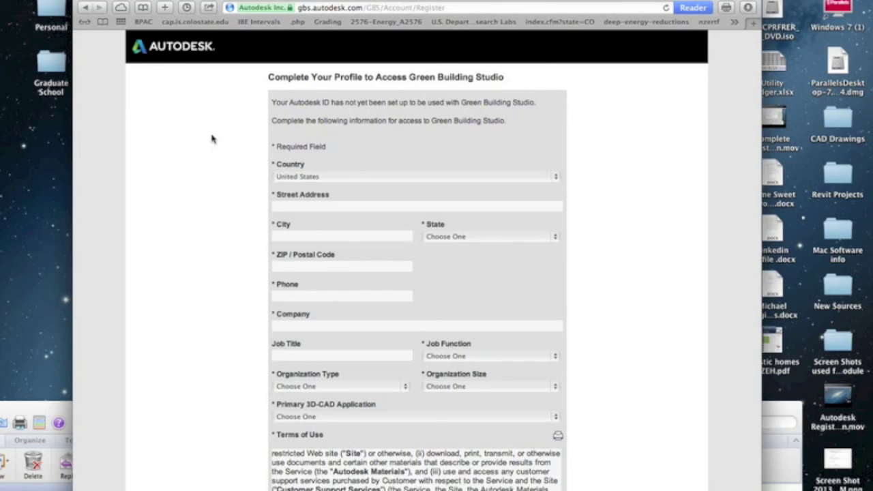
{"action": "scroll", "coordinate": [211, 139], "scroll_direction": "down", "scroll_amount": 5}
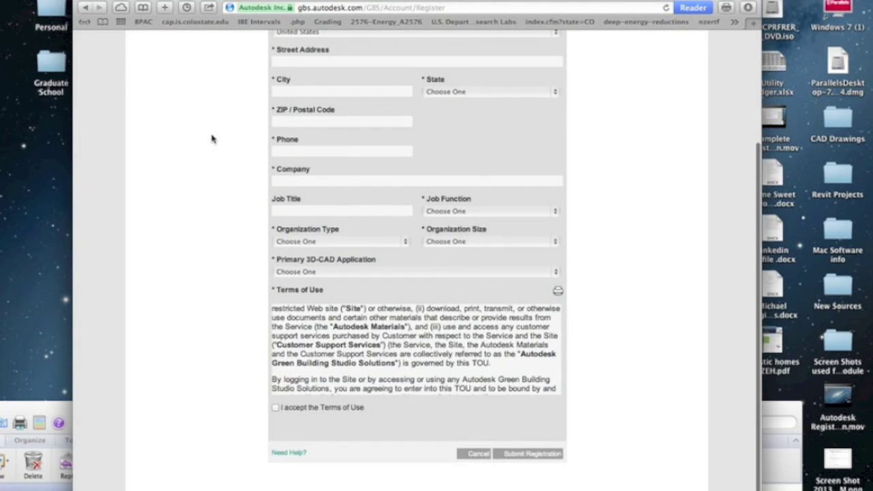